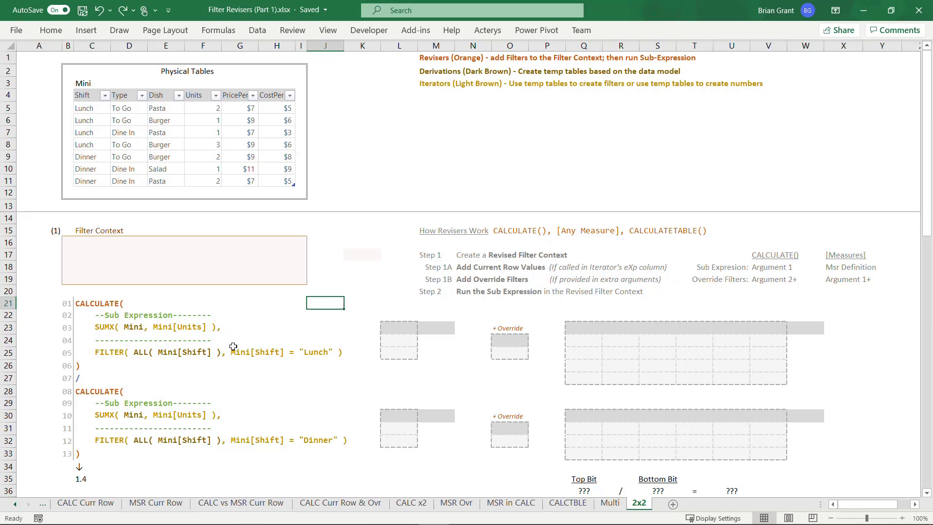
Step: Shade the row 23 SUMX line, C23:H23, with a light blue fill
scroll(184, 371, down, 1)
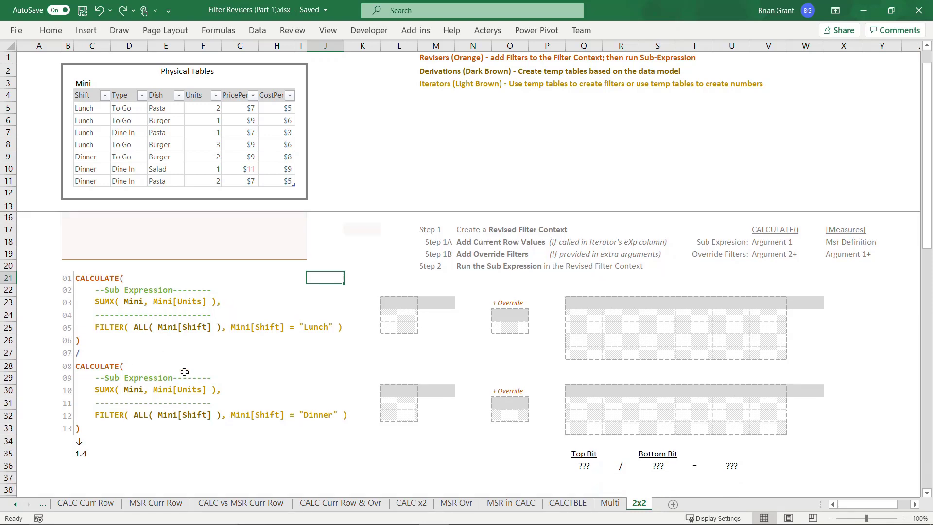
scroll(185, 372, down, 8)
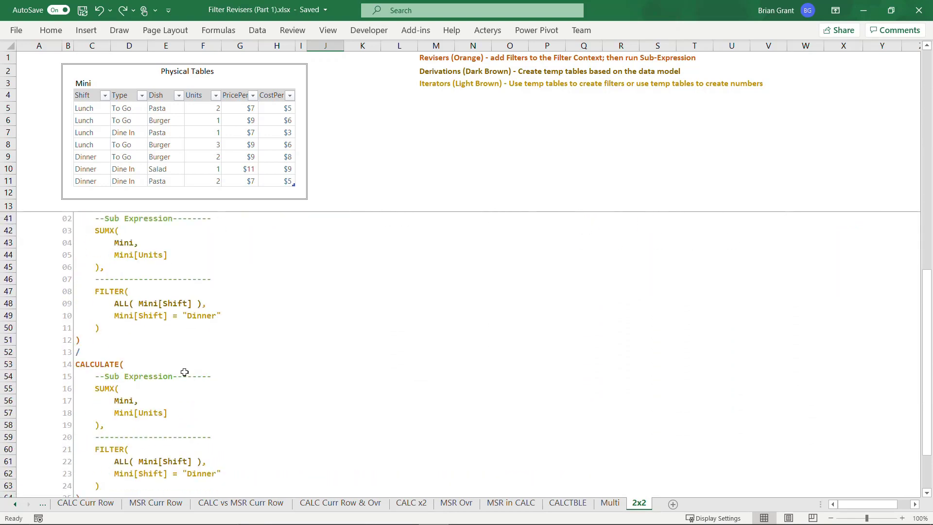
scroll(185, 371, up, 1)
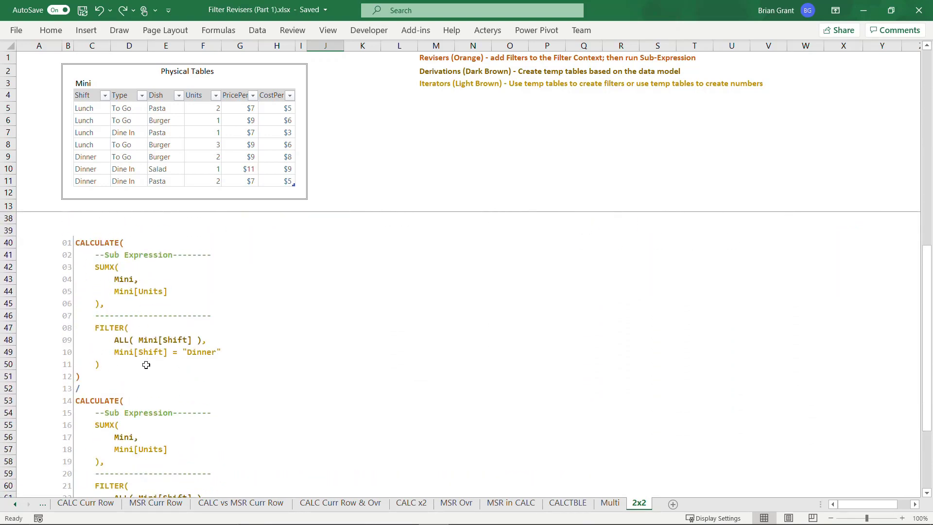
scroll(141, 325, down, 2)
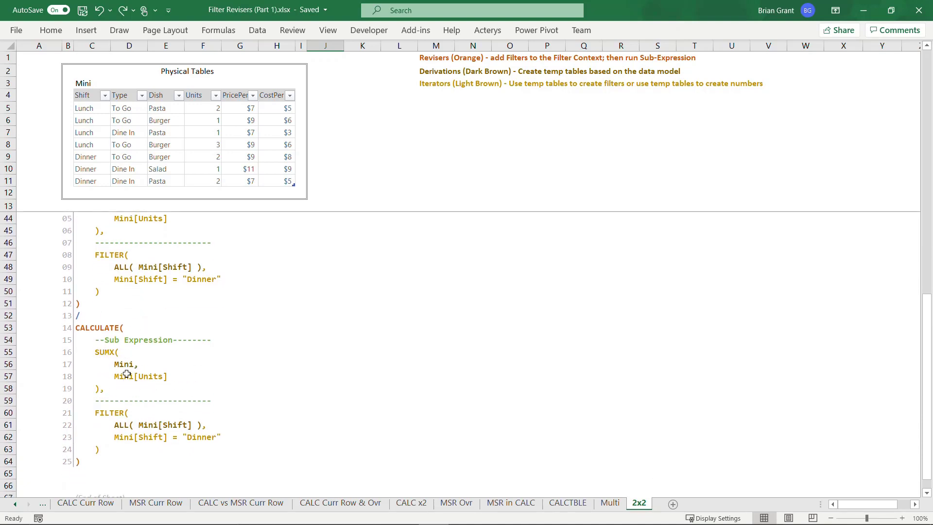
scroll(178, 282, up, 6)
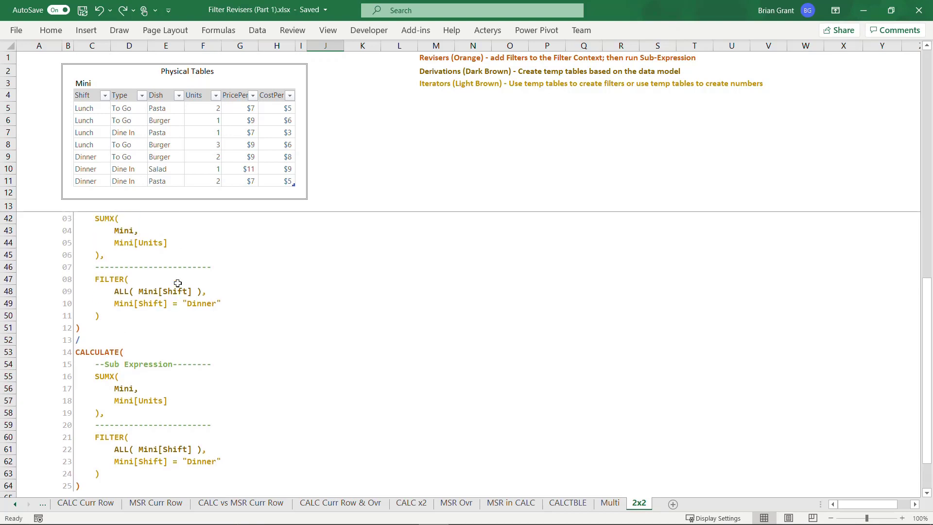
scroll(178, 283, up, 3)
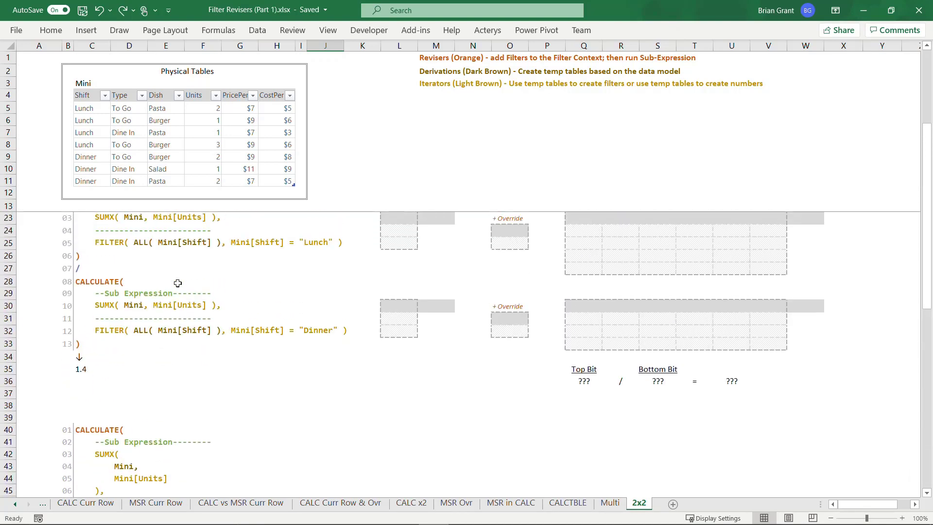
scroll(178, 283, up, 1)
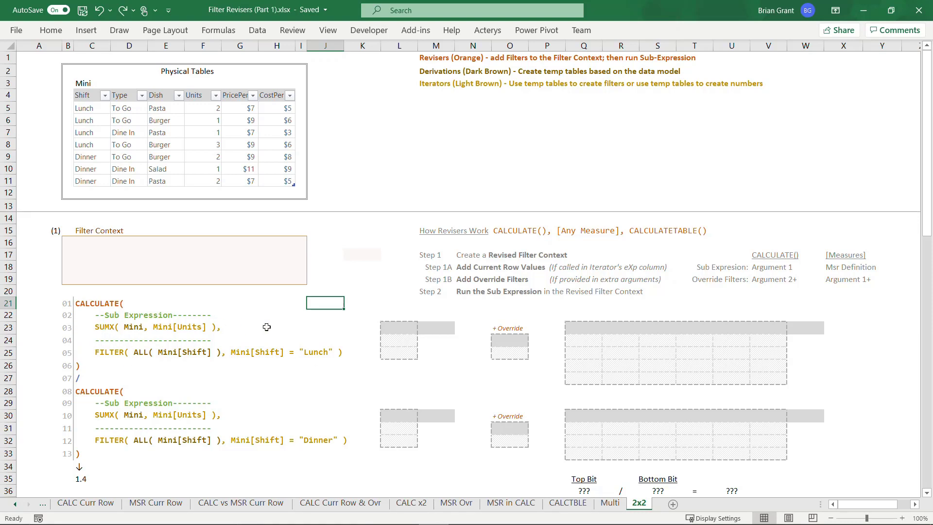
click(100, 328)
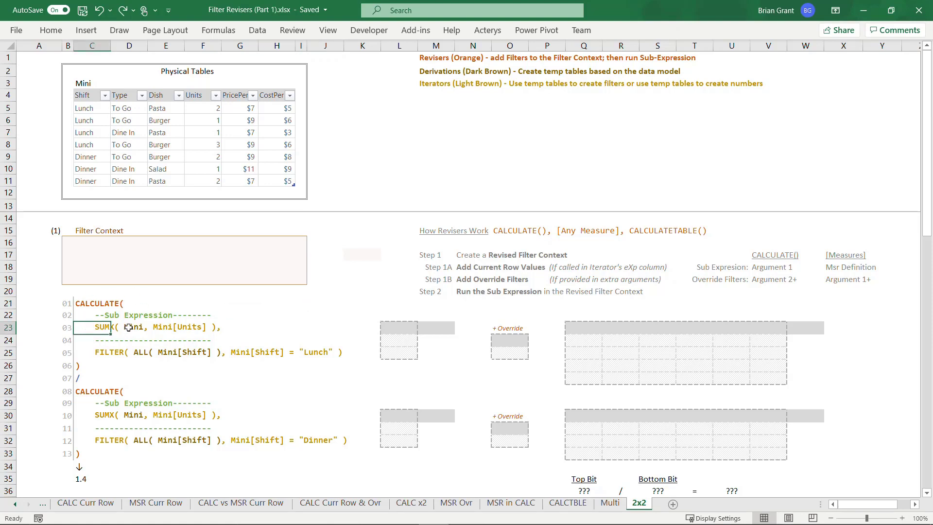
drag(104, 327, 254, 328)
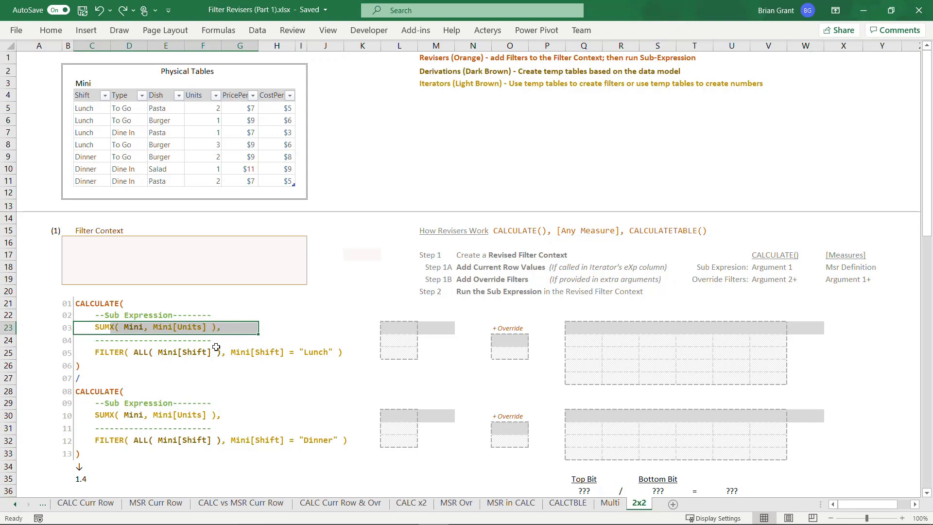
right_click(243, 329)
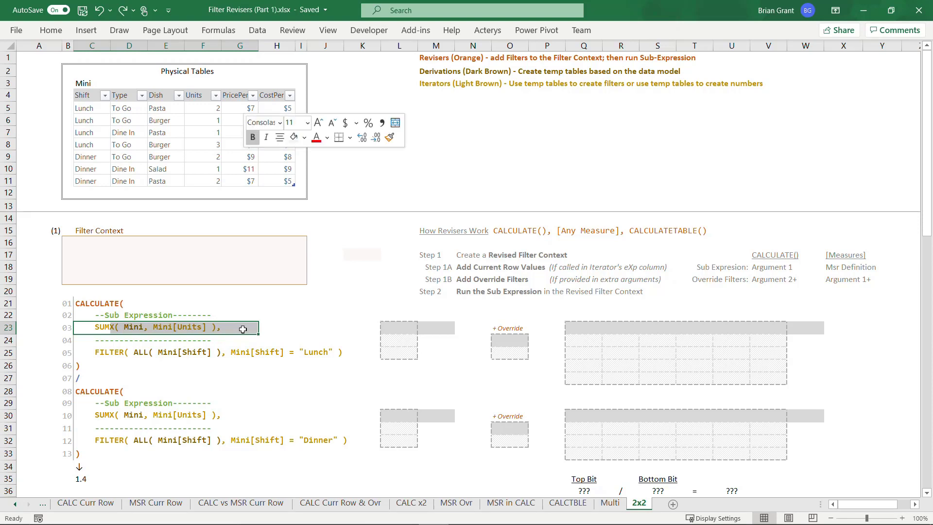
click(304, 138)
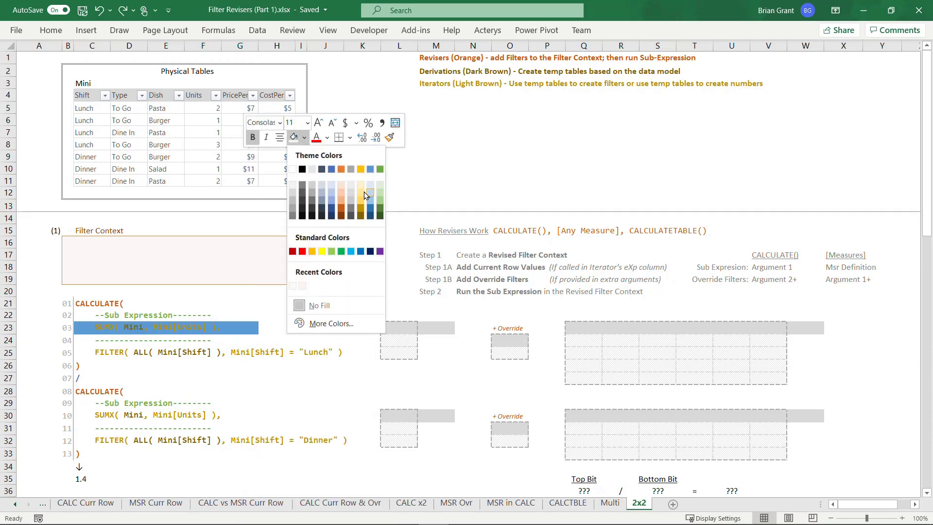
click(371, 193)
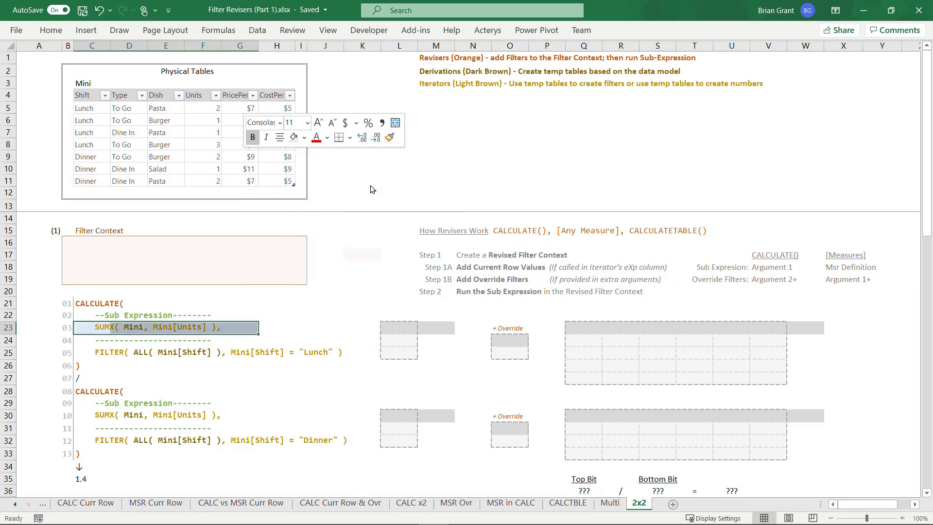
click(321, 326)
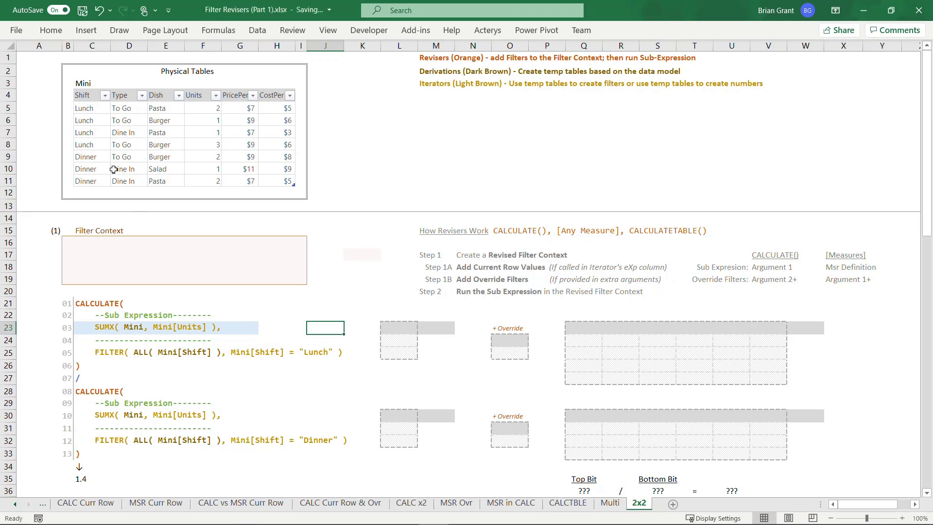
Step: Enter Shift, Lunch and Dinner down L23:L25 in the first temp-table box
click(399, 328)
text(Shift)
key(Return)
text(Lunch)
key(Return)
text(Dinner)
key(Return)
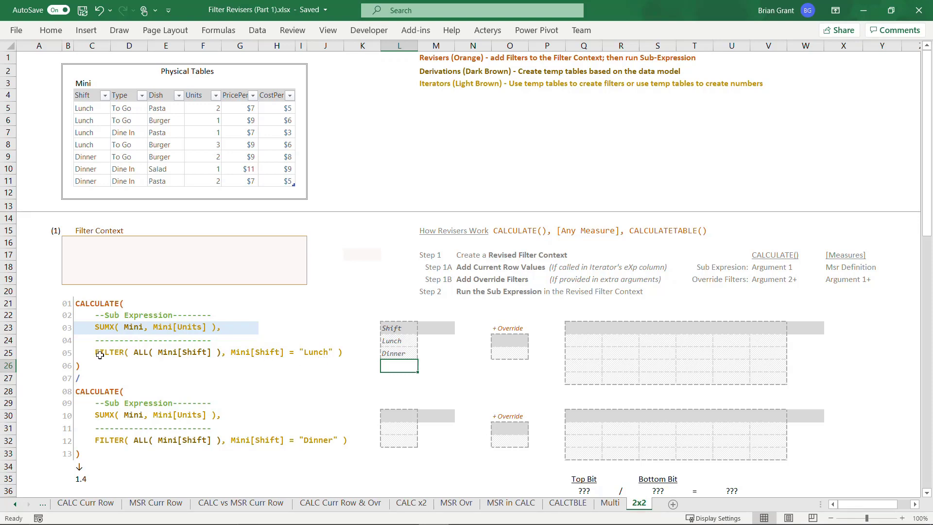
Step: Add an eXp header in M23, marking Lunch TRUE and Dinner FALSE
click(436, 328)
text(e)
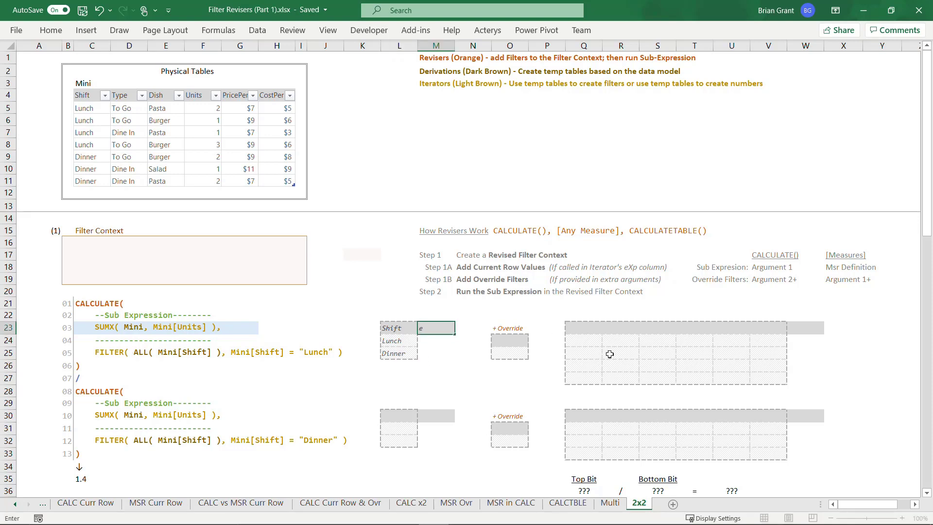
text(Xp)
key(Return)
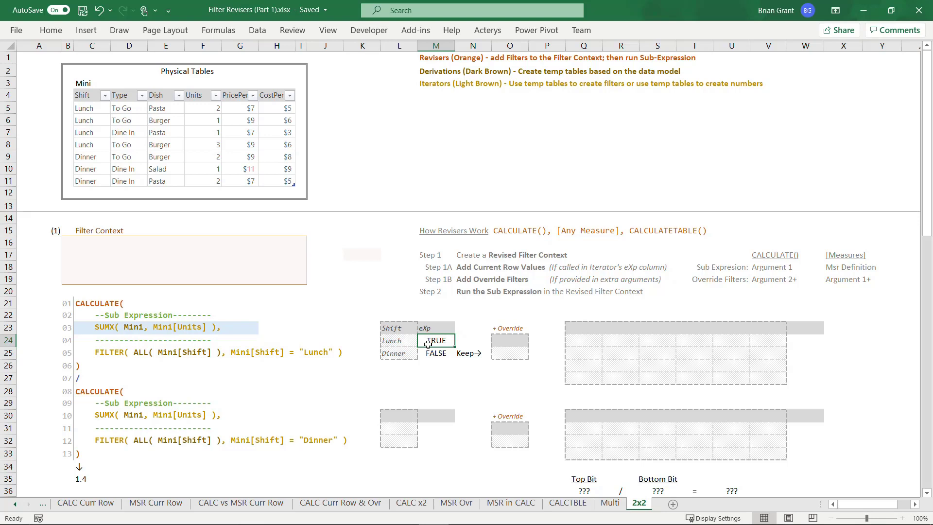
Step: Enter Shift with Lunch beneath it in O24:O25 of the first Override box
click(512, 340)
text(Shift)
key(Return)
text(Lunch)
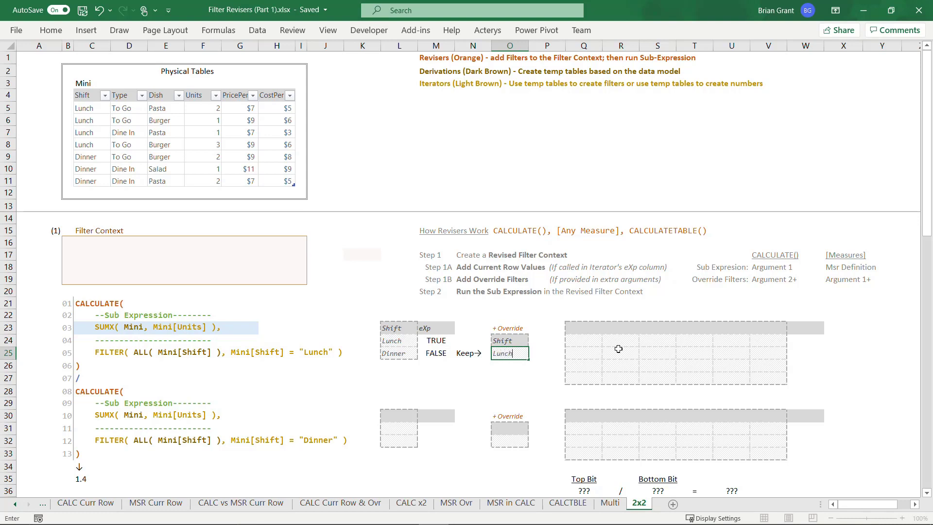
key(Return)
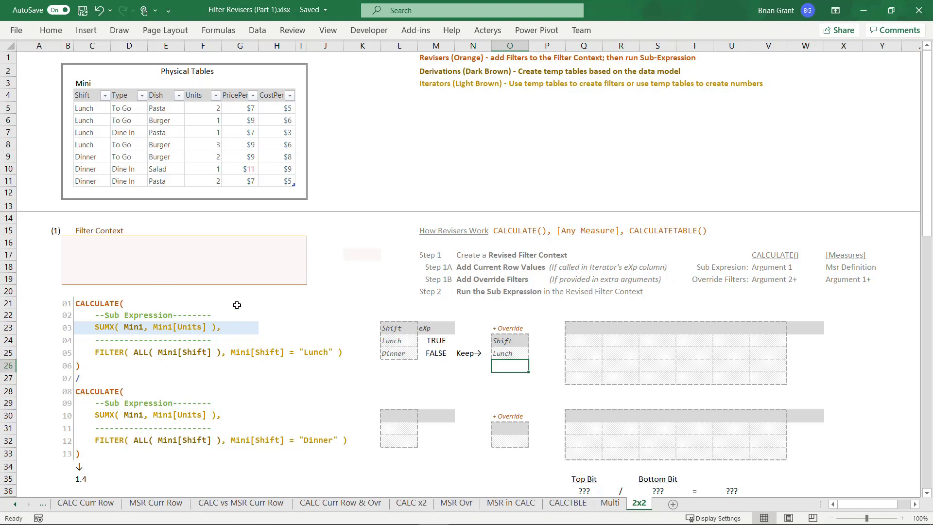
Step: Copy the Shift/Lunch override from O24:O25 into the Filter Context box at C17:C18
drag(501, 341, 501, 356)
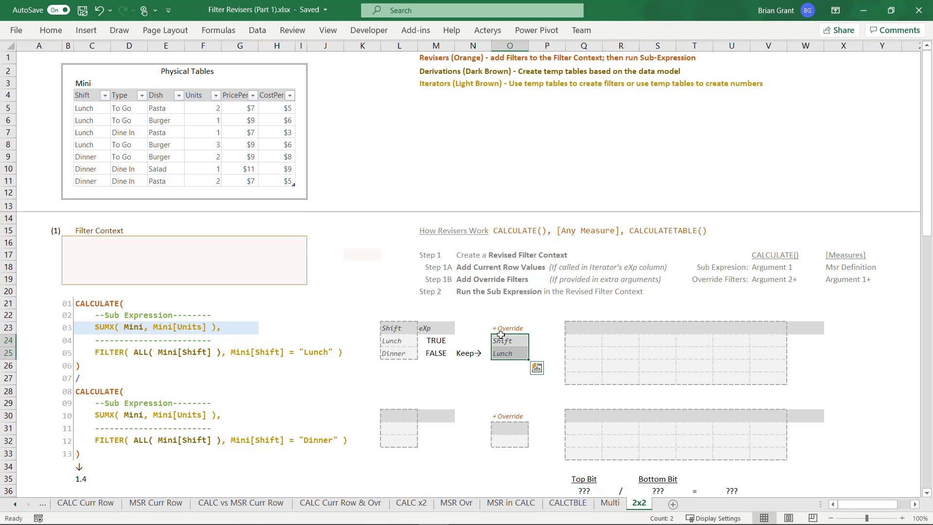
drag(501, 335, 99, 254)
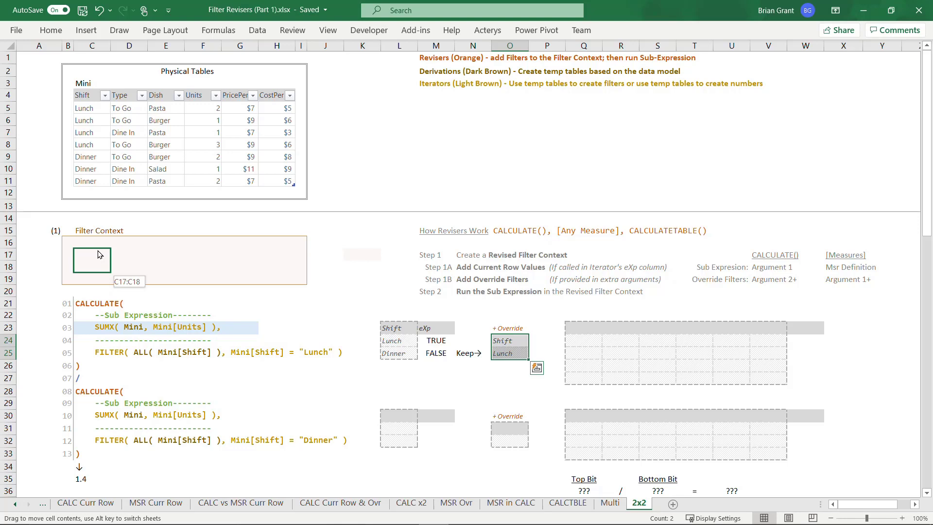
key(ctrl)
drag(99, 255, 81, 258)
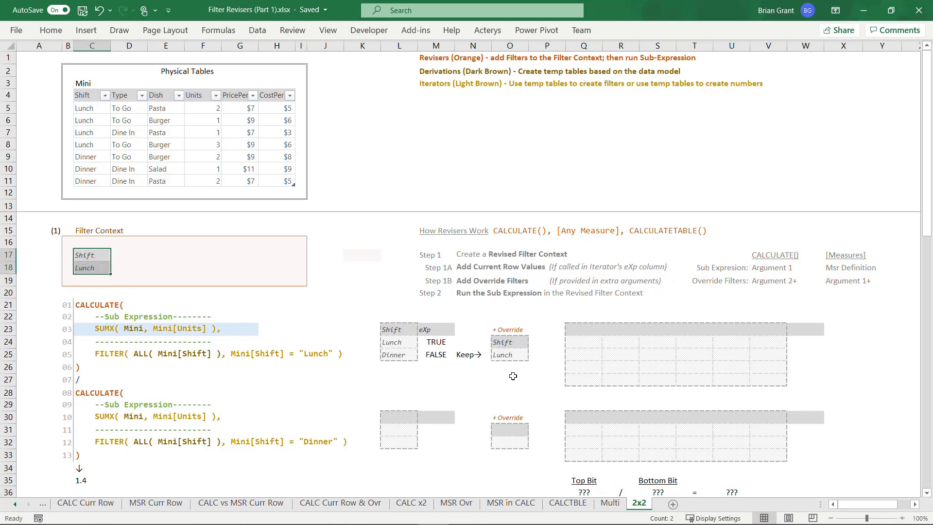
click(275, 392)
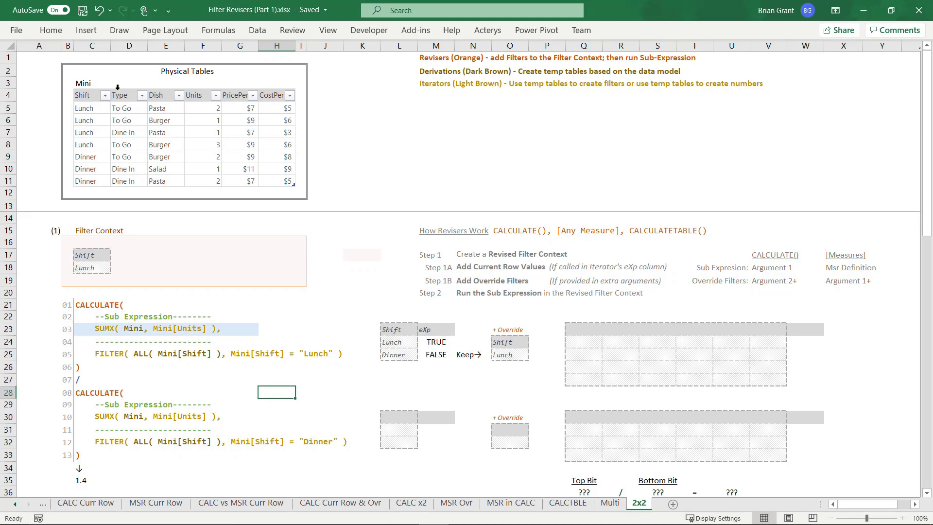
Step: Filter the Mini table's Shift column to Lunch only, then select the SUMX line C23:G23
click(104, 96)
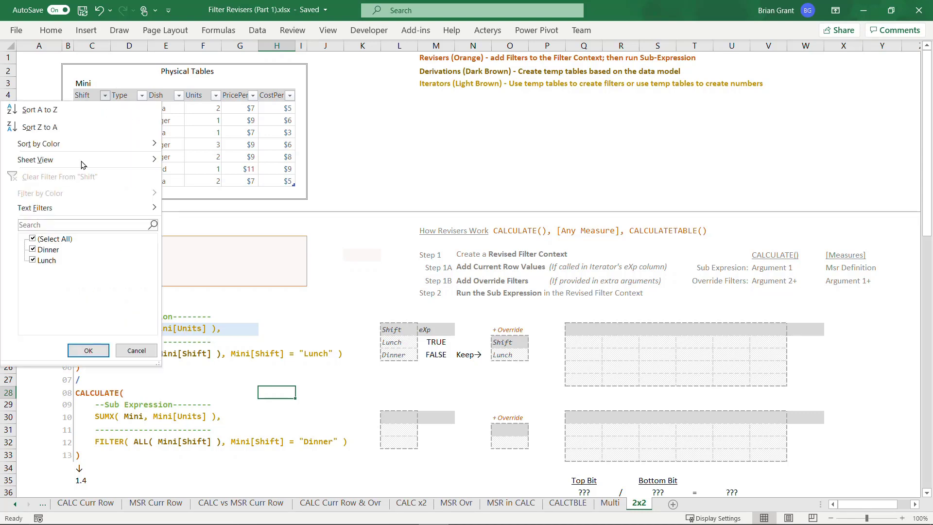
click(42, 253)
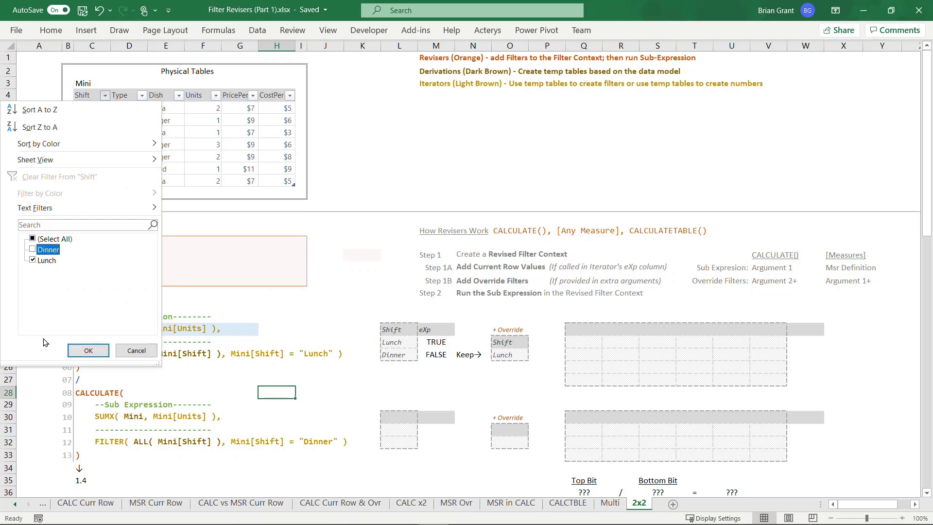
click(88, 351)
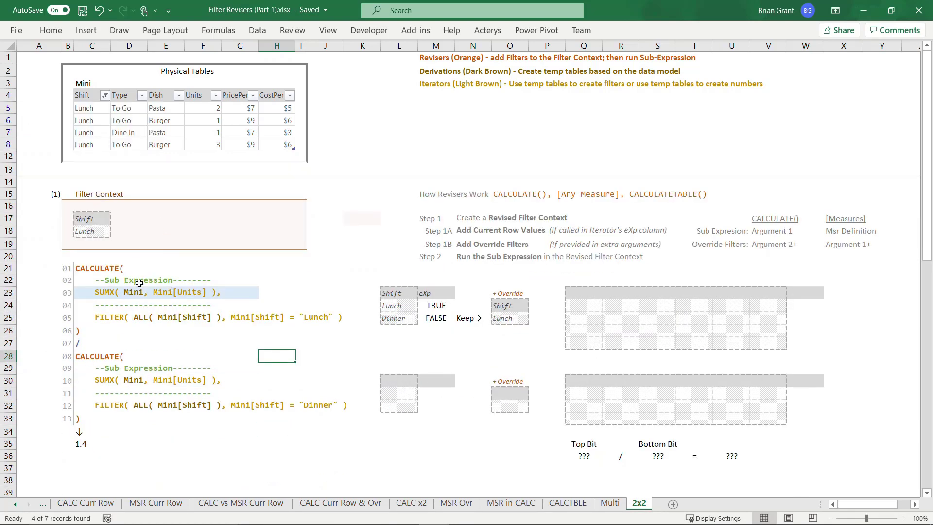
click(80, 294)
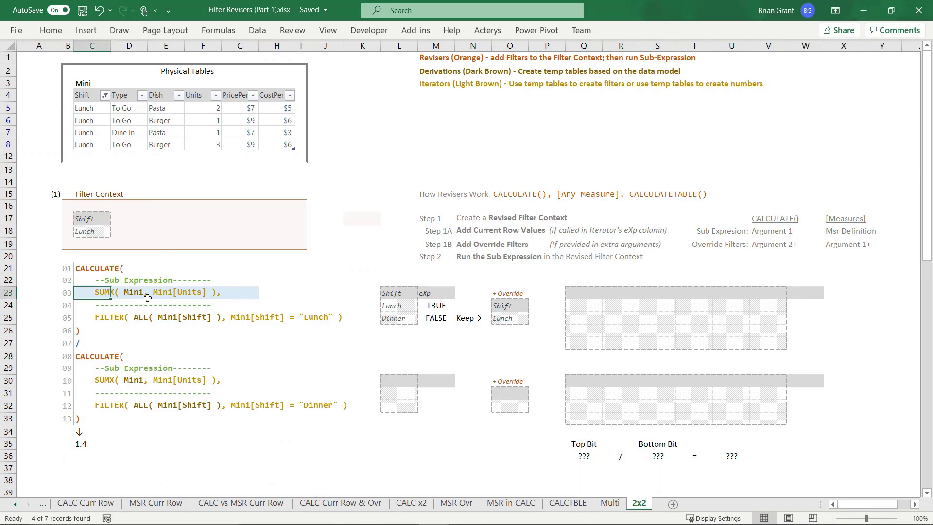
drag(147, 297, 223, 296)
Step: Fill the row 23 SUMX line with White, Background 1, Darker 5% grey
right_click(223, 295)
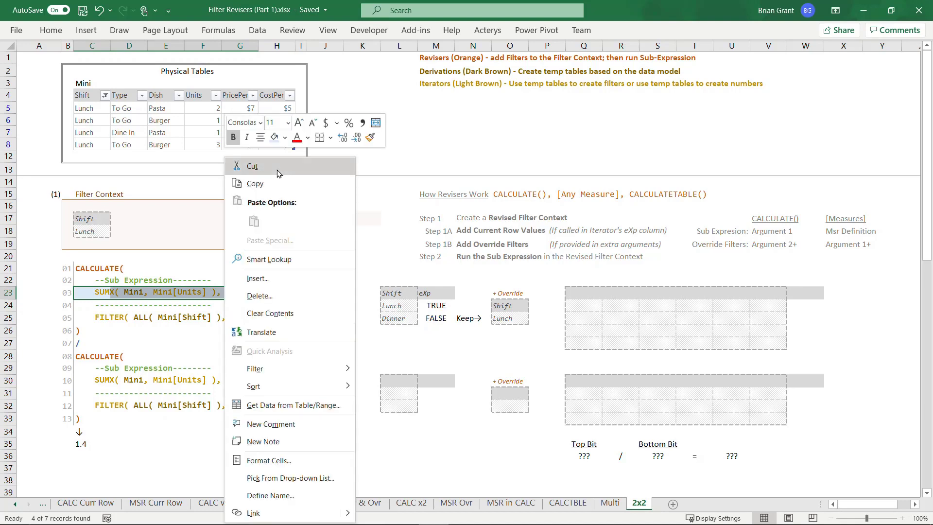
click(285, 138)
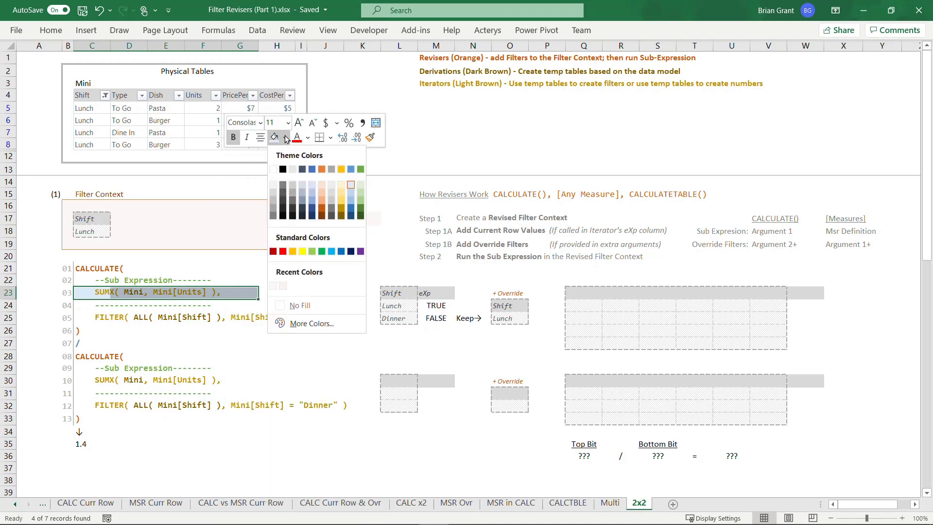
click(272, 188)
click(277, 293)
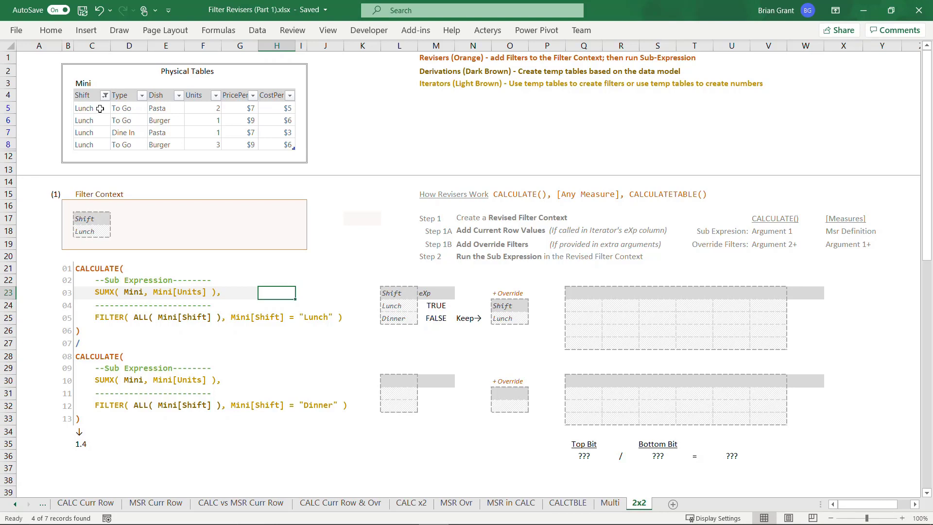
Step: Paste the Lunch-filtered Mini table C4:H8 as values into Q23
mouse_move(85, 88)
drag(78, 95, 270, 143)
key(ctrl+c)
click(576, 293)
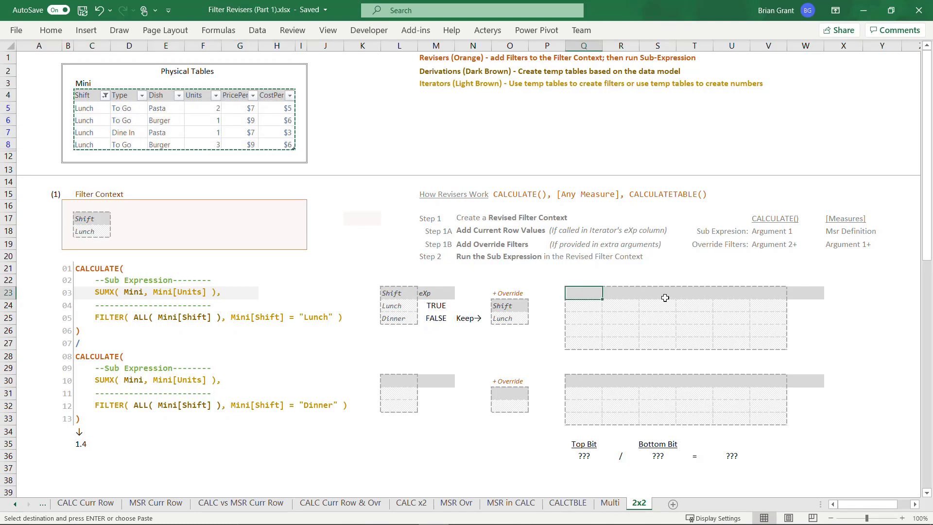
key(ctrl+alt+v)
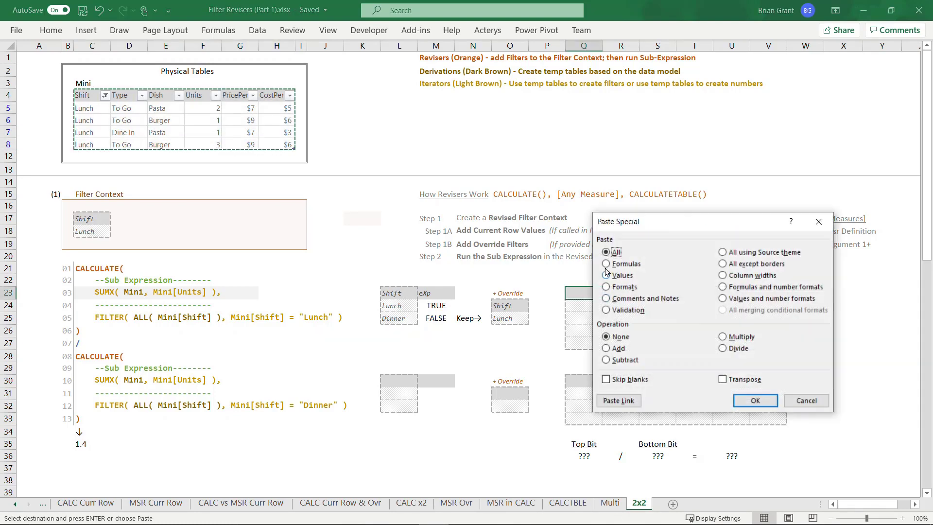
click(617, 275)
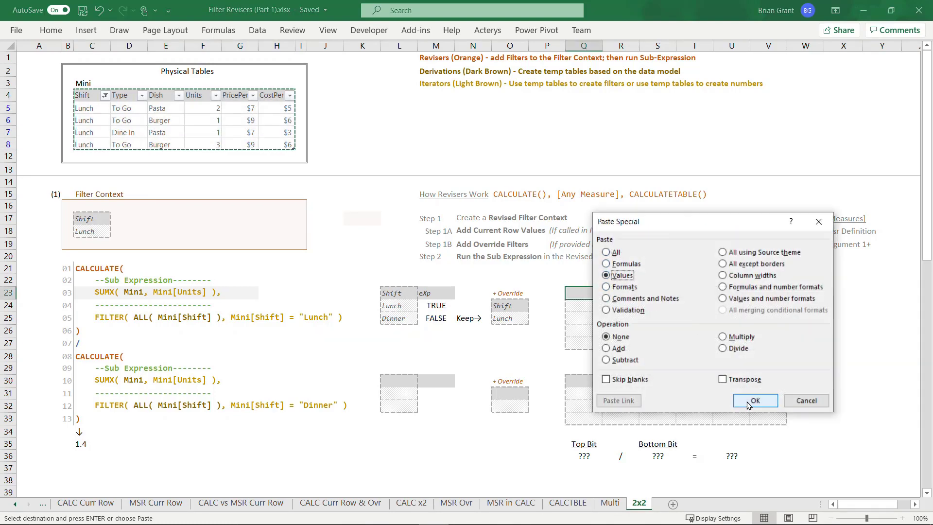
click(749, 402)
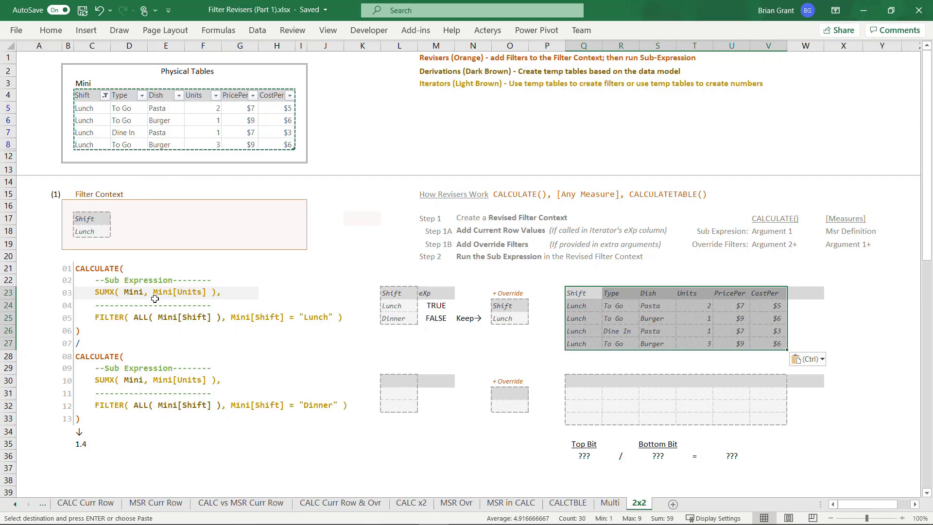
click(805, 292)
Step: Add an eXp header in W23 and total W24:W27 as 7 with =SUM in X28
text(eX)
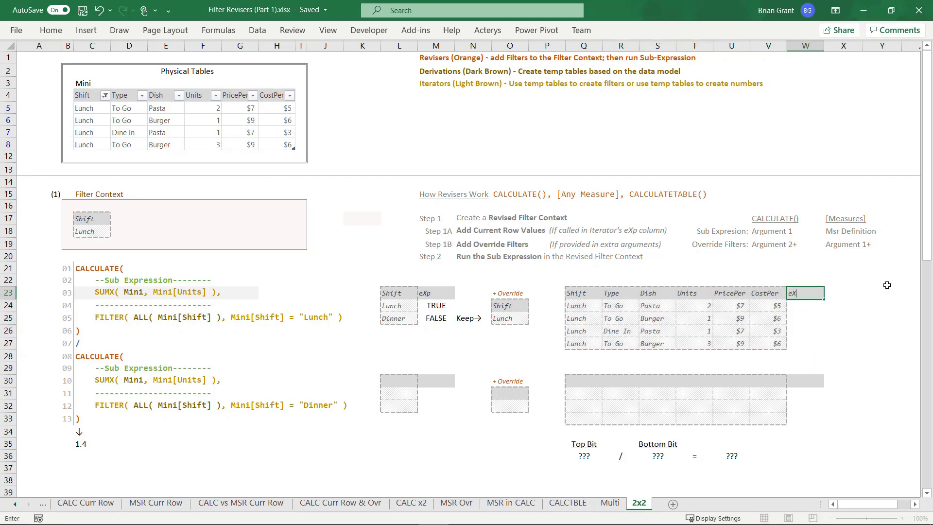
text(p)
key(Return)
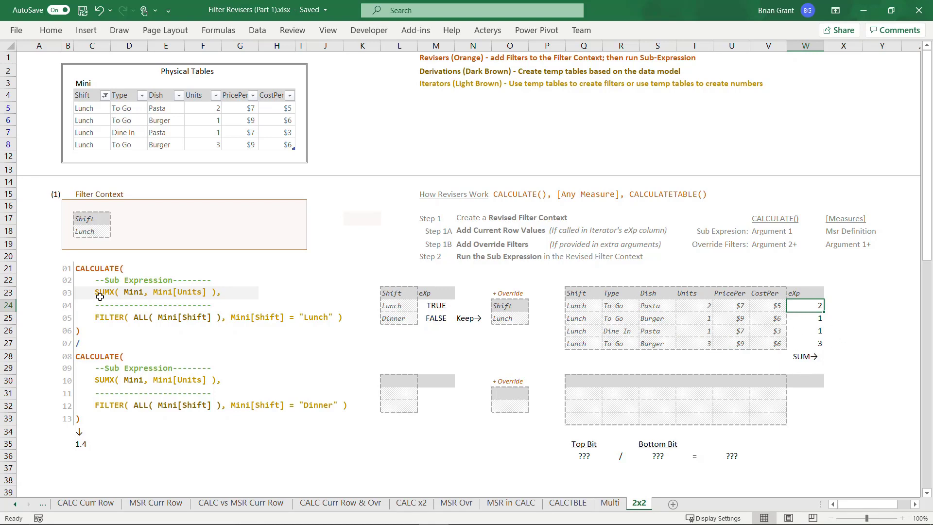
click(844, 359)
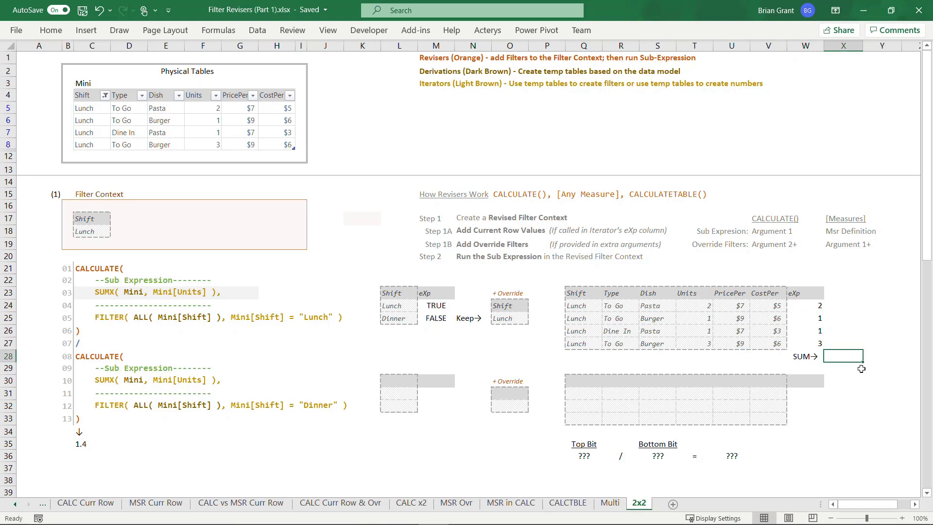
text(=sum)
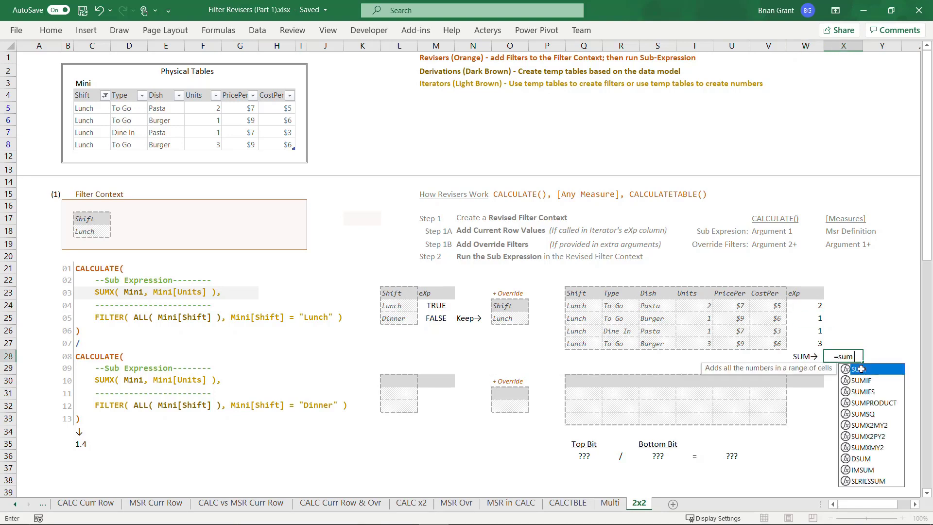
text(()
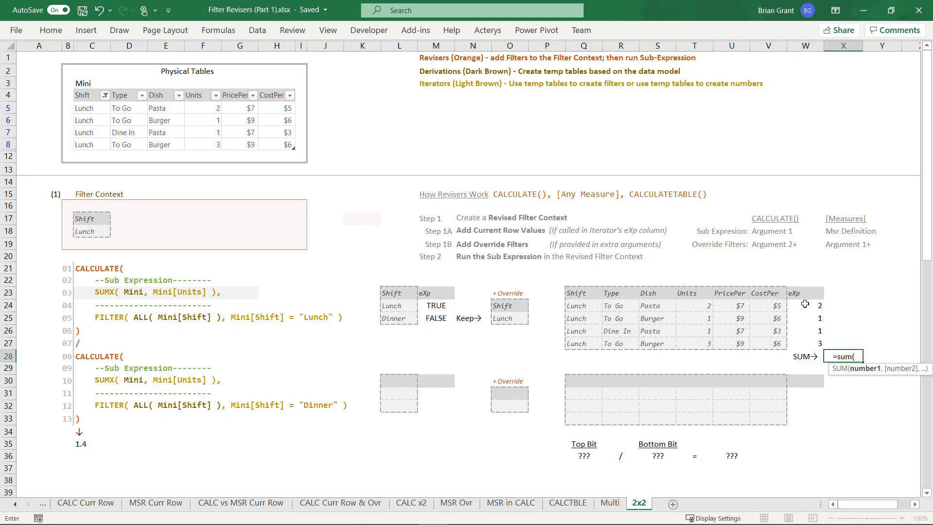
drag(806, 305, 805, 343)
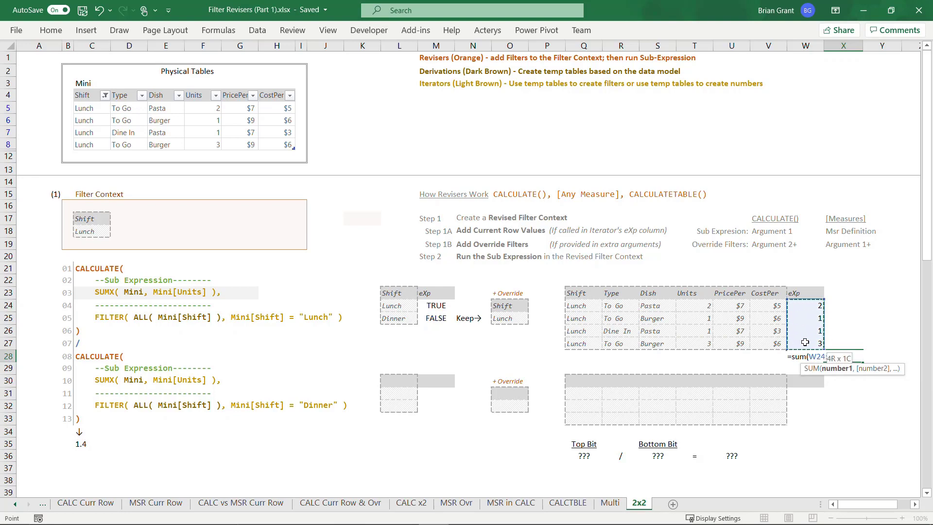
key(Return)
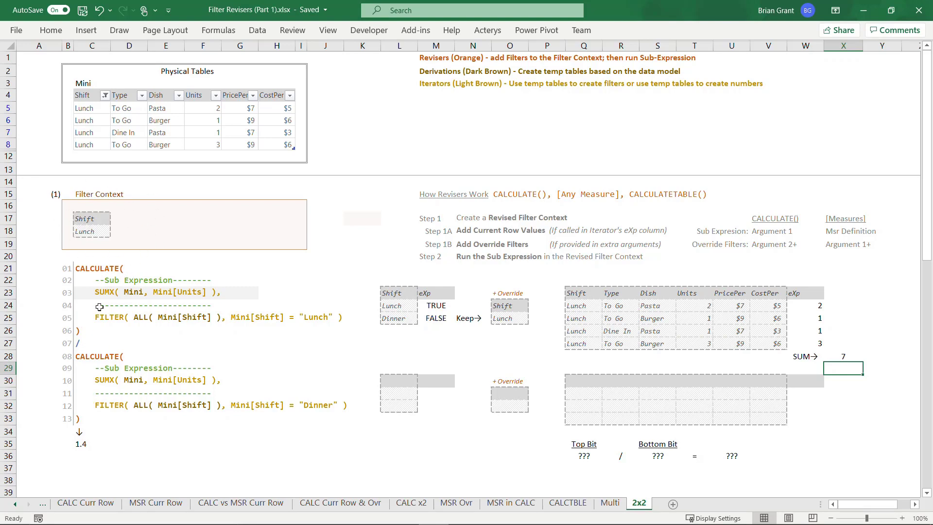
Step: Clear the Shift/Lunch filter from C17:C18 by pasting blank cell K17 over it
click(361, 217)
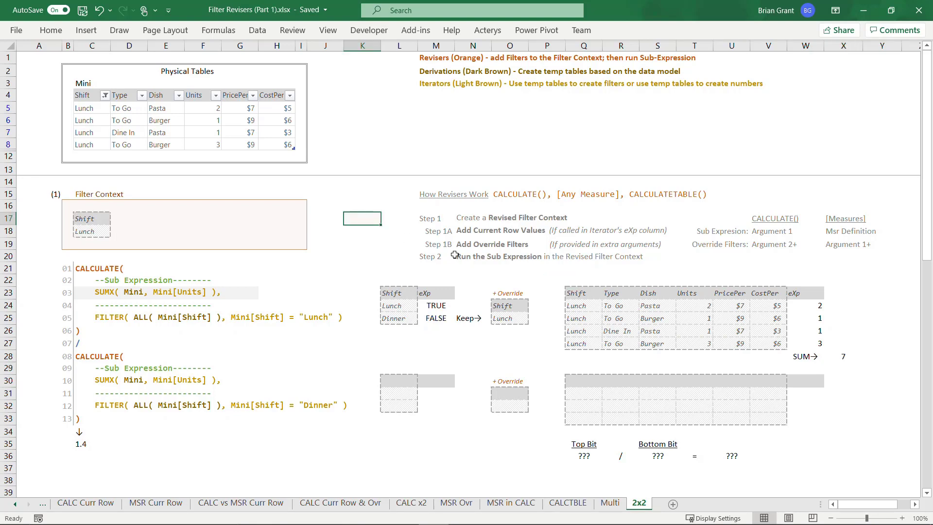
key(ctrl+c)
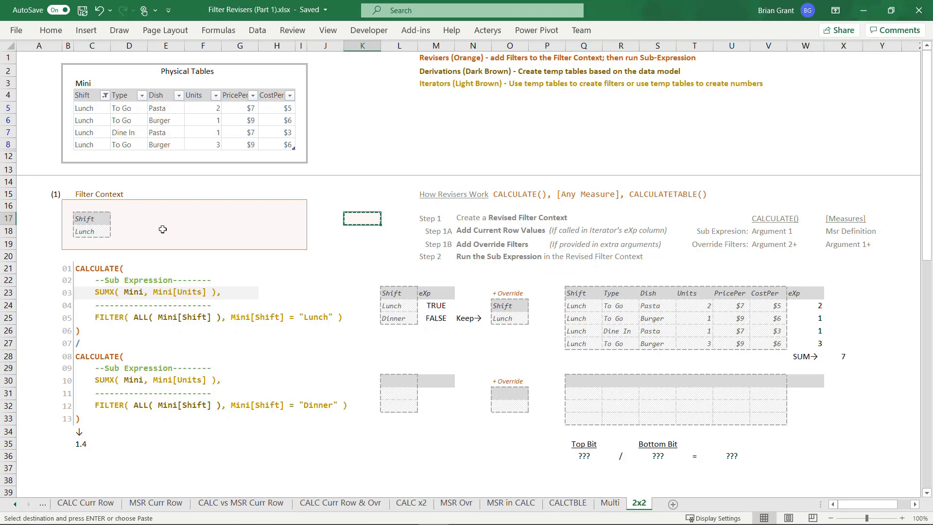
click(90, 218)
drag(90, 218, 90, 227)
key(ctrl+v)
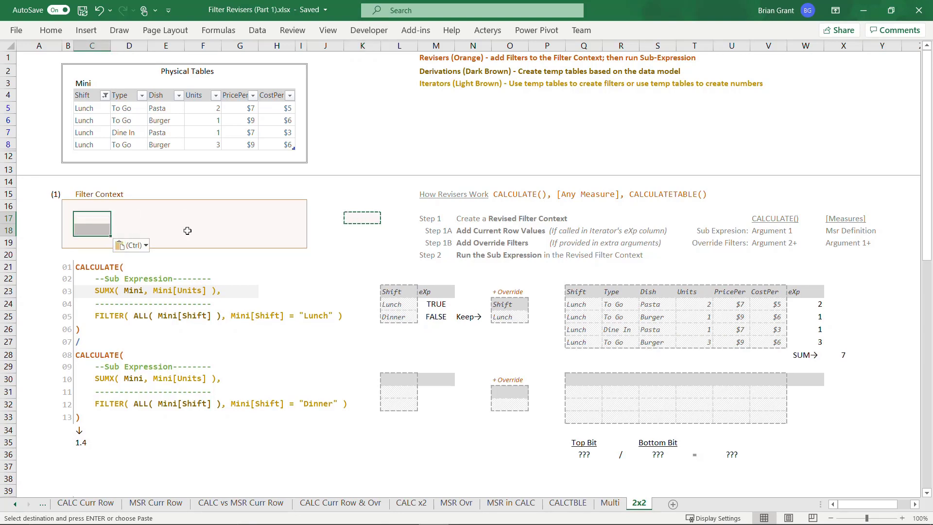
click(187, 230)
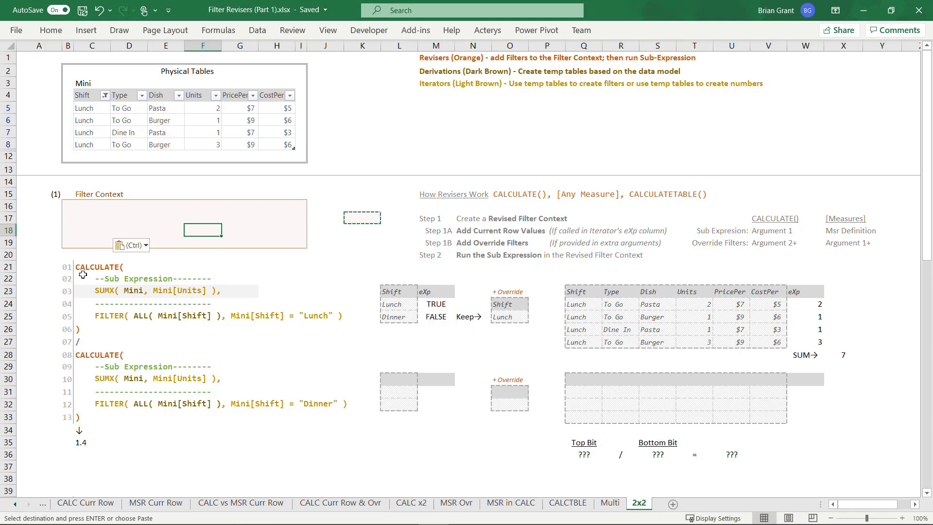
Step: Enter 7 as the Top Bit value in Q36
click(583, 455)
key(Return)
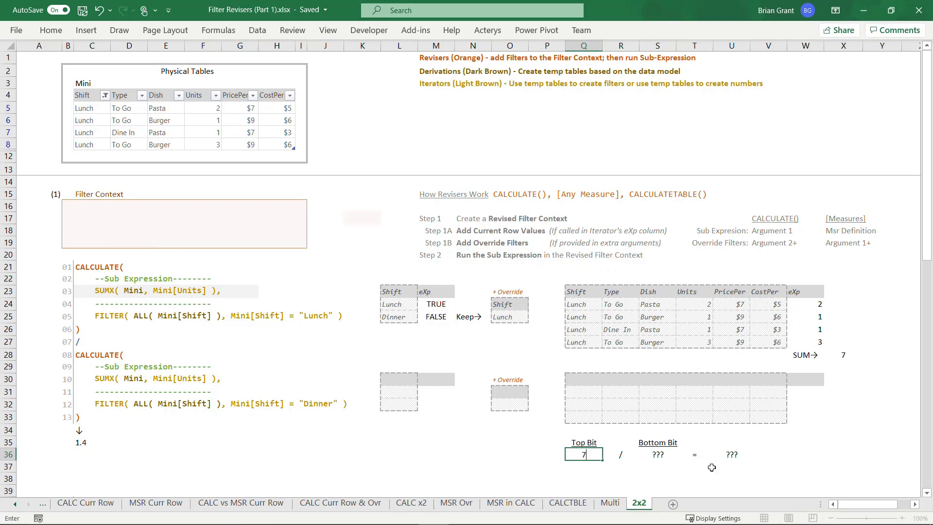
key(Return)
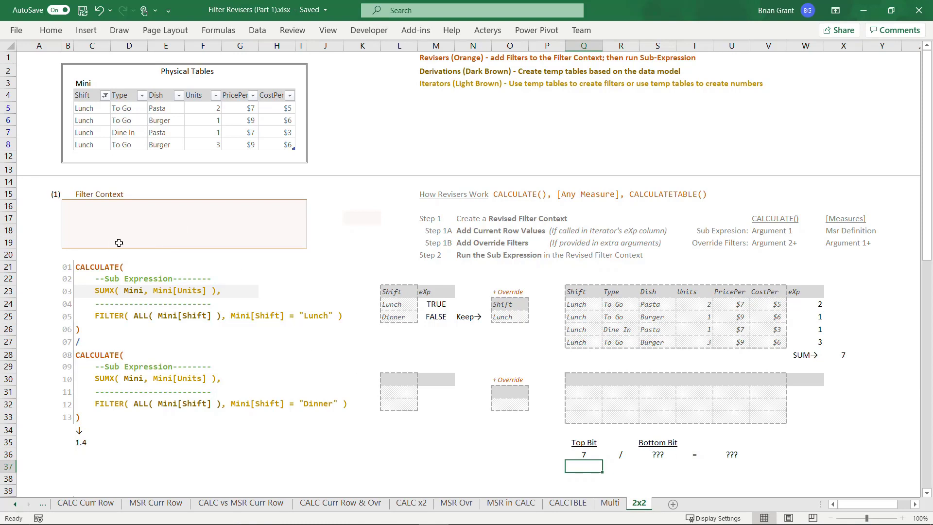
Step: Clear the Shift filter on the Mini table so the three Dinner rows reappear
click(105, 95)
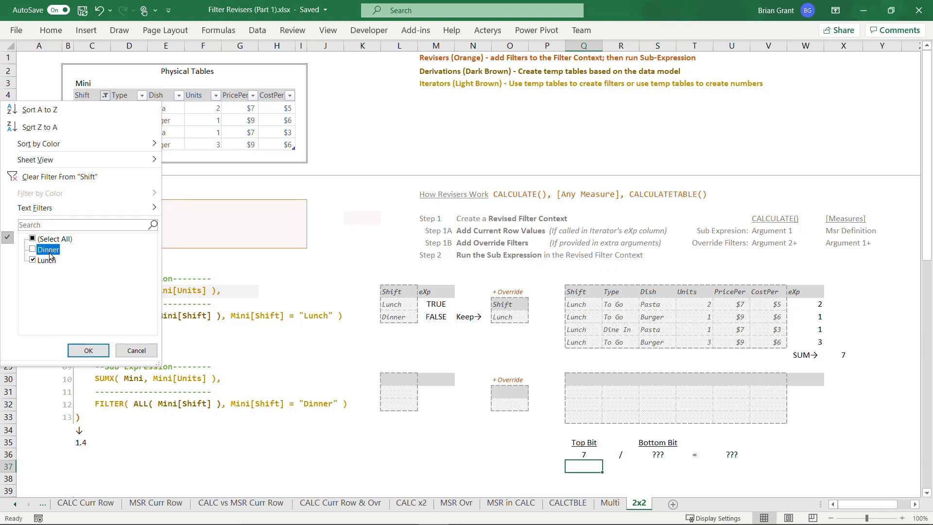
click(74, 350)
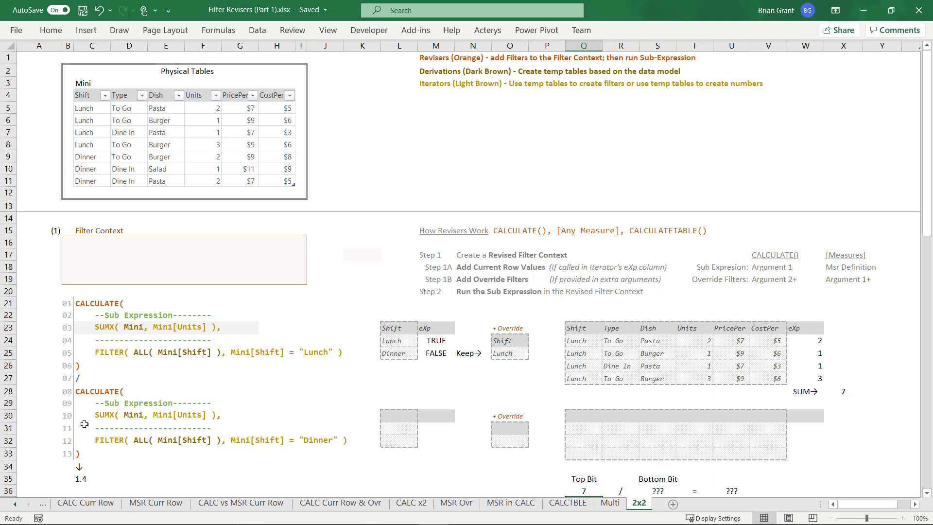
Step: Shade the second SUMX line, C30:G30, with a light fill matching row 23
drag(84, 416, 256, 419)
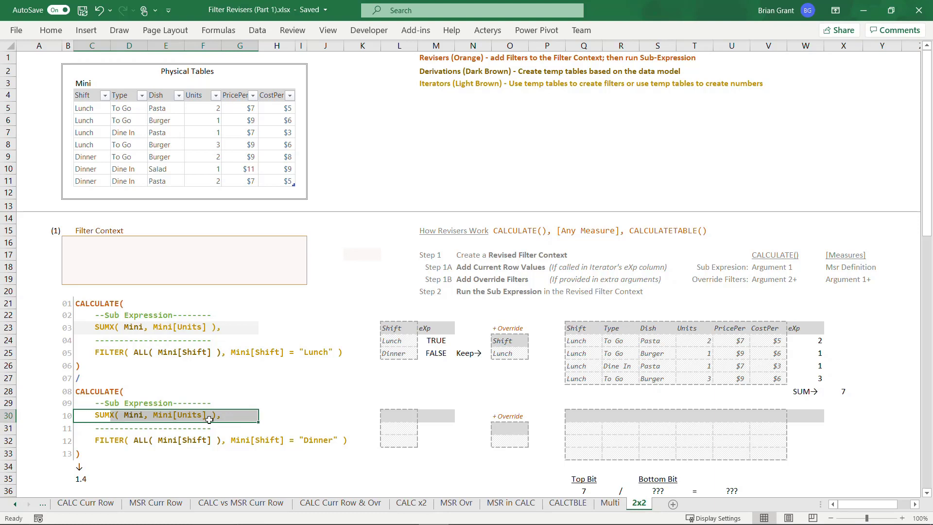
right_click(248, 414)
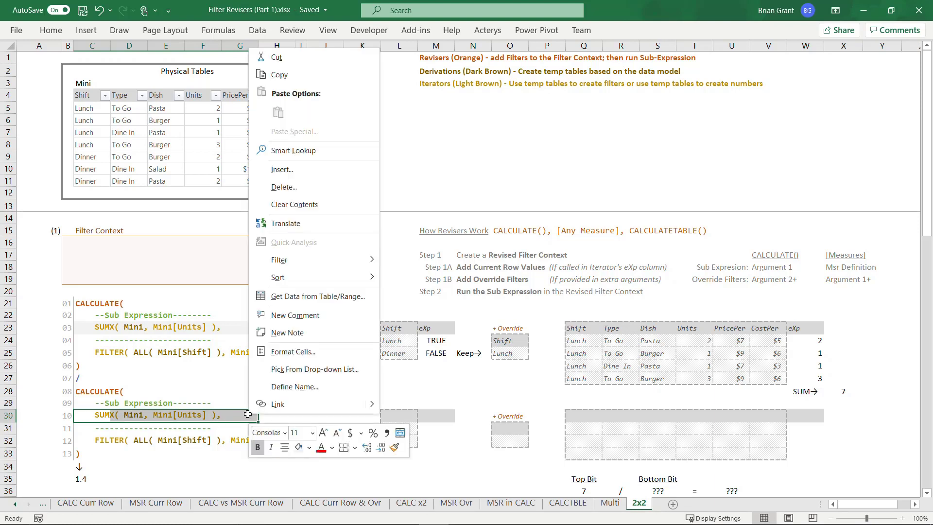
click(314, 452)
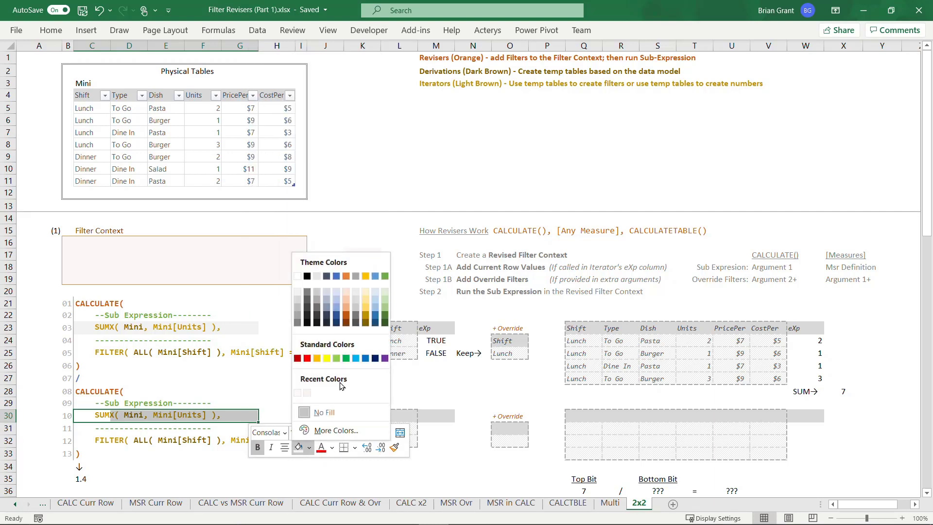
click(373, 288)
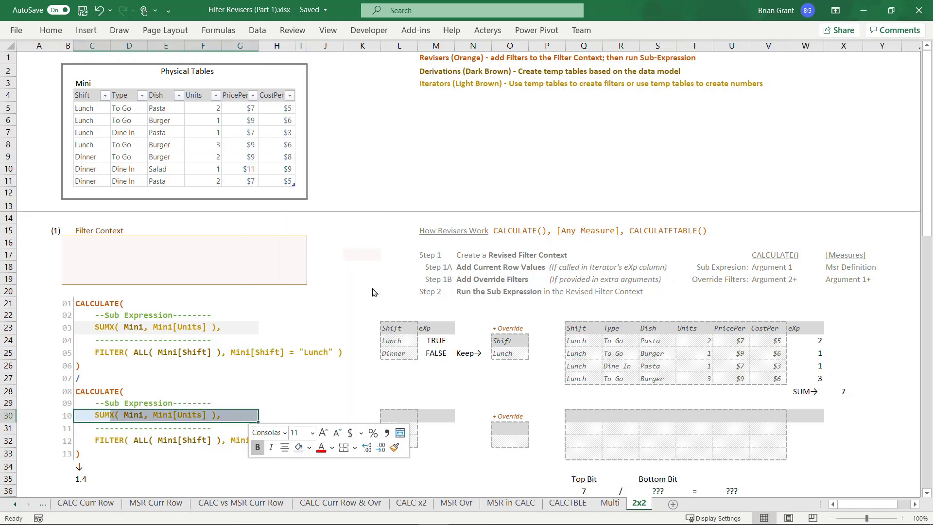
click(322, 382)
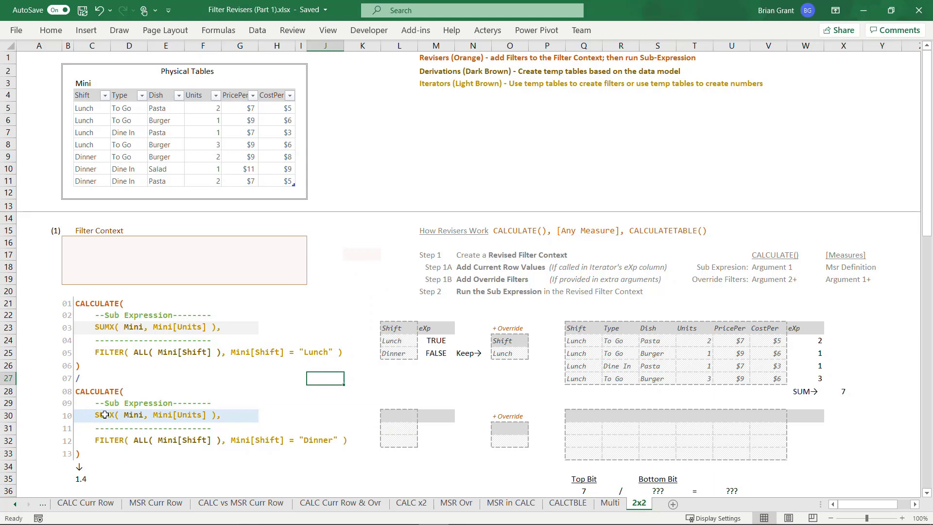